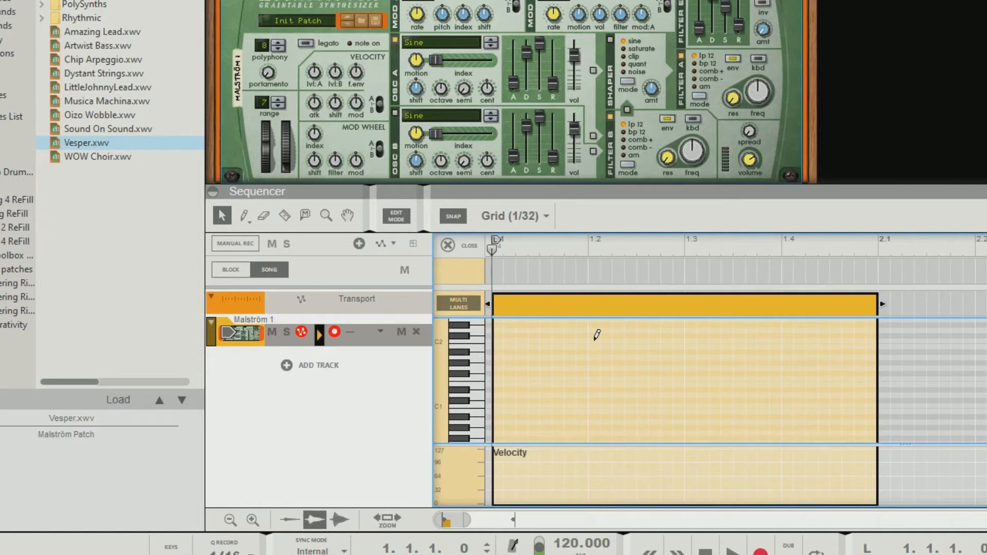
# Step: Draw short C2 notes on beats 2 and 4 of the clip and start looped playback of that clip
pyautogui.click(594, 341)
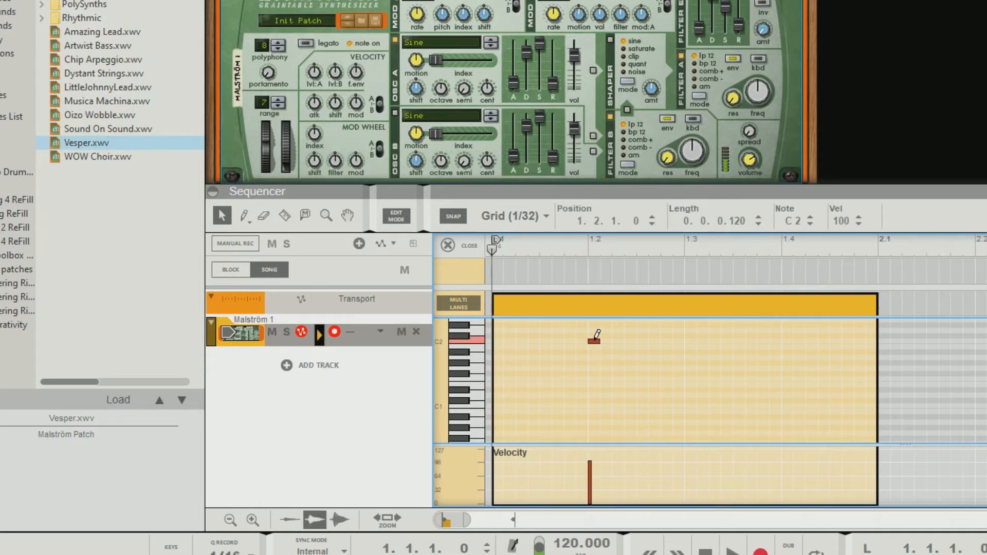
pyautogui.click(785, 341)
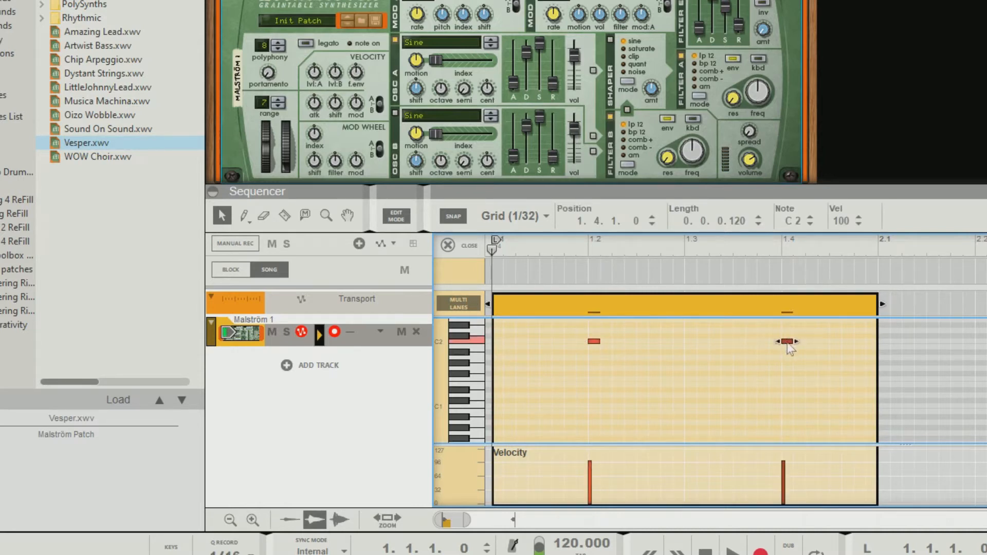
pyautogui.click(769, 306)
pyautogui.rightClick(768, 306)
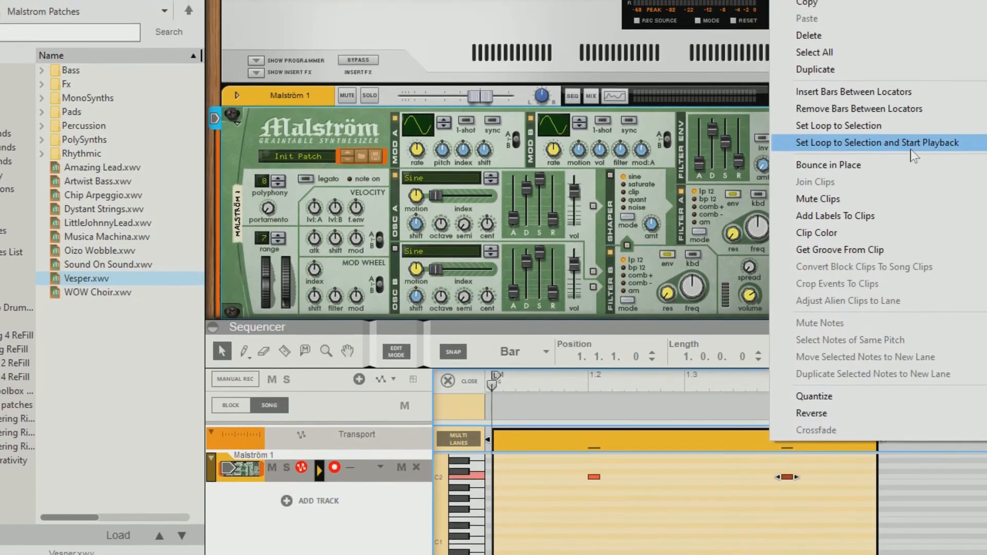
pyautogui.click(911, 145)
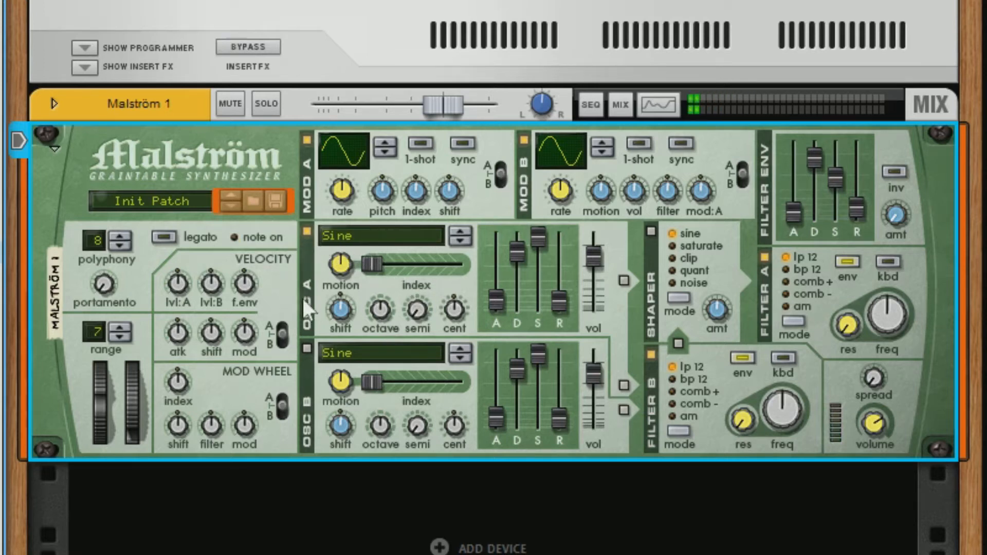
# Step: Set oscillator A's graintable to FX: PinkNoise
pyautogui.click(456, 230)
pyautogui.click(402, 239)
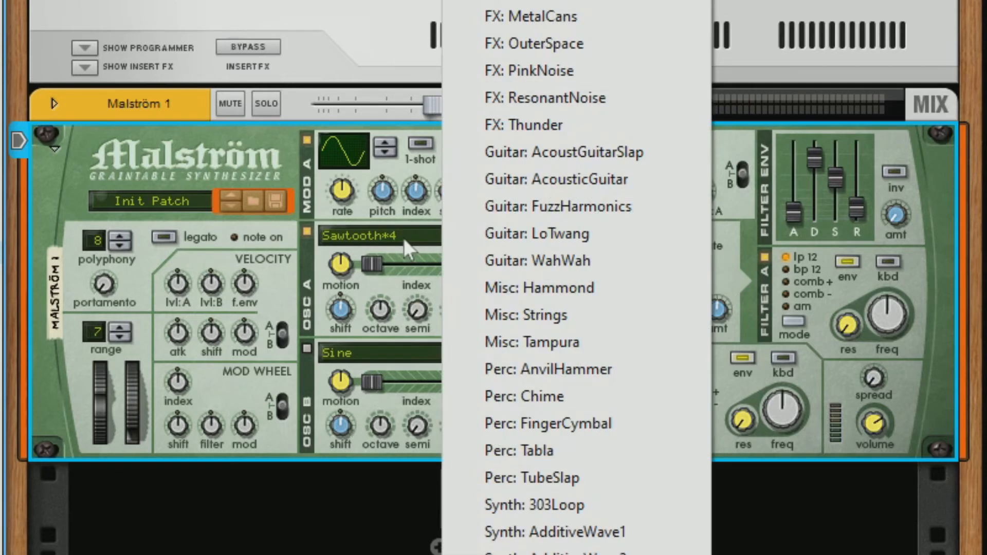
pyautogui.click(601, 70)
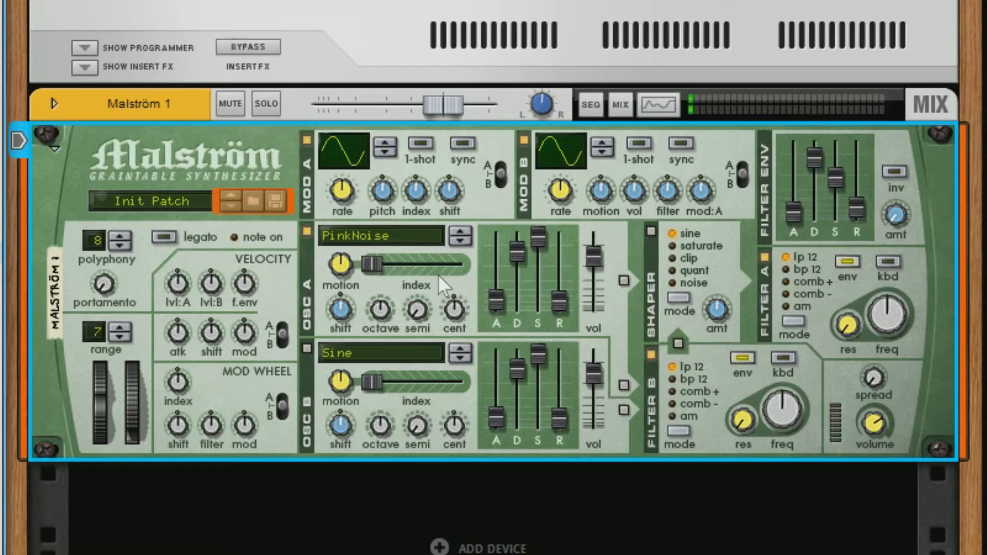
# Step: Shape oscillator A's envelope with a shorter decay, minimum sustain and a release of 40, and adjust its cent tuning
pyautogui.moveTo(512, 253); pyautogui.dragTo(513, 290)
pyautogui.moveTo(533, 237); pyautogui.dragTo(528, 335)
pyautogui.moveTo(560, 294); pyautogui.dragTo(502, 304)
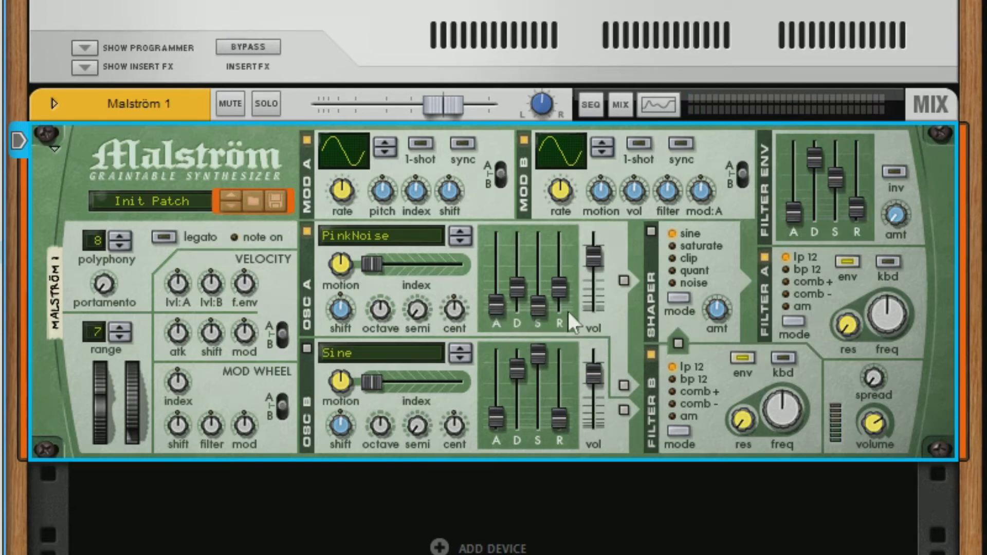
pyautogui.moveTo(560, 288); pyautogui.dragTo(559, 288)
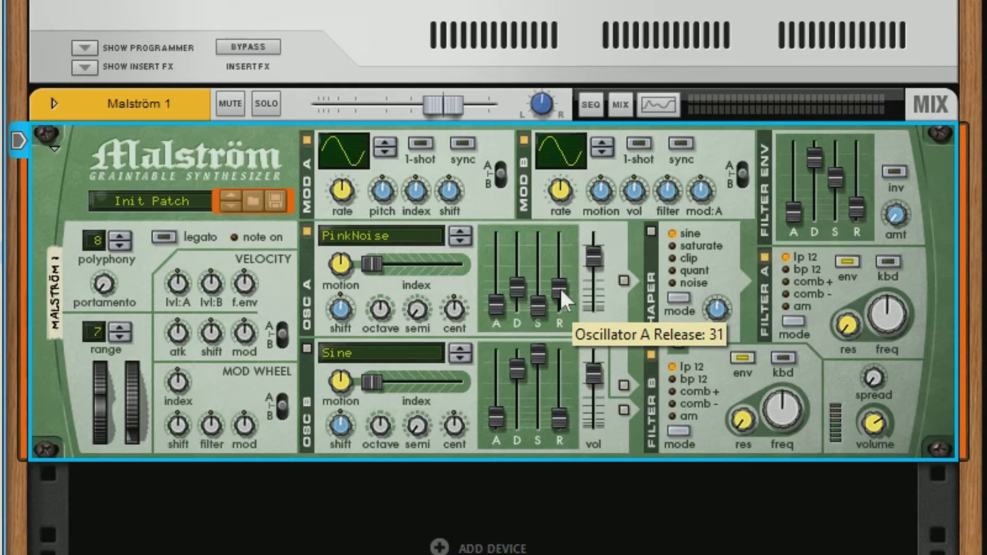
pyautogui.moveTo(560, 288); pyautogui.dragTo(565, 282)
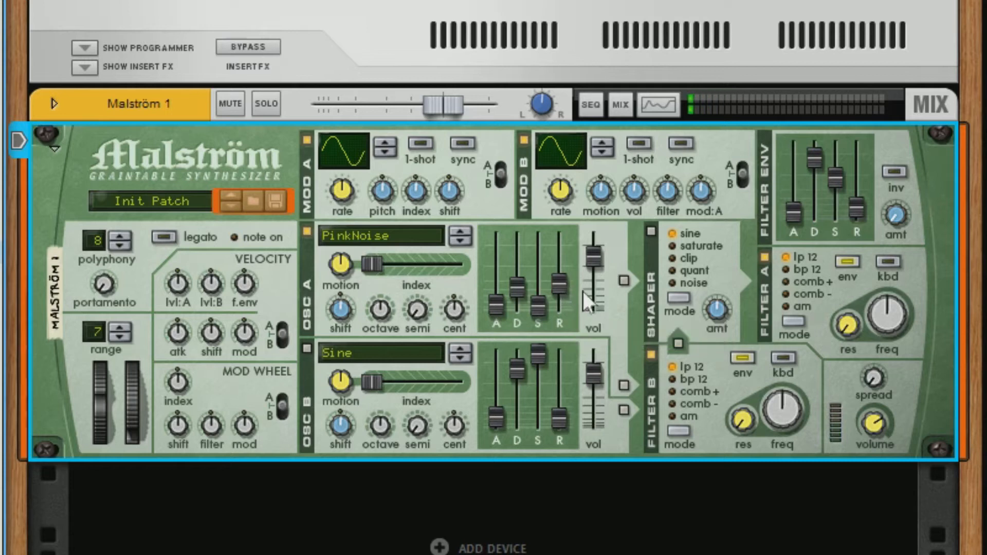
pyautogui.moveTo(562, 279)
pyautogui.moveTo(455, 306); pyautogui.dragTo(457, 303)
# Step: Enable oscillator B and give it minimum attack, a decay of about 41, minimum sustain and a slightly longer release
pyautogui.click(308, 348)
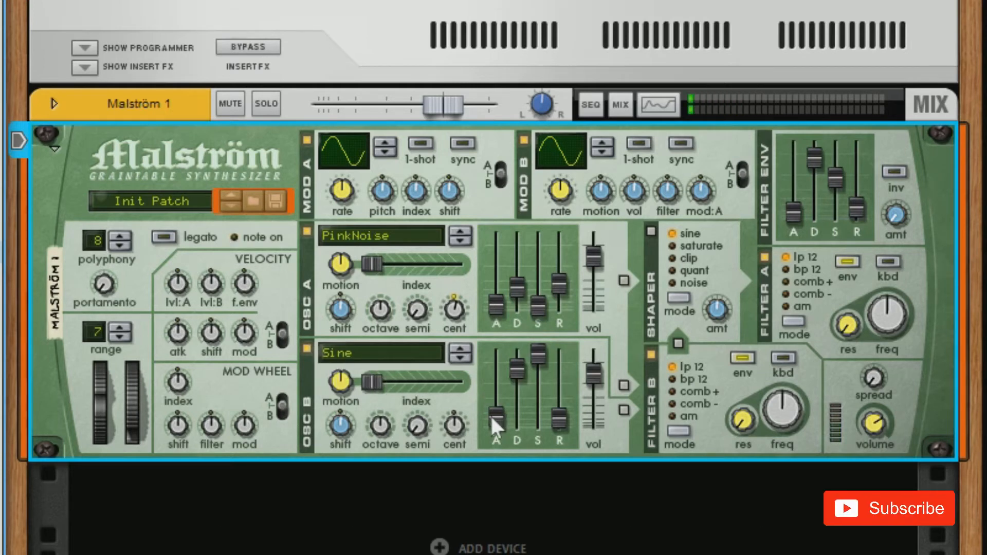
pyautogui.moveTo(498, 414); pyautogui.dragTo(498, 419)
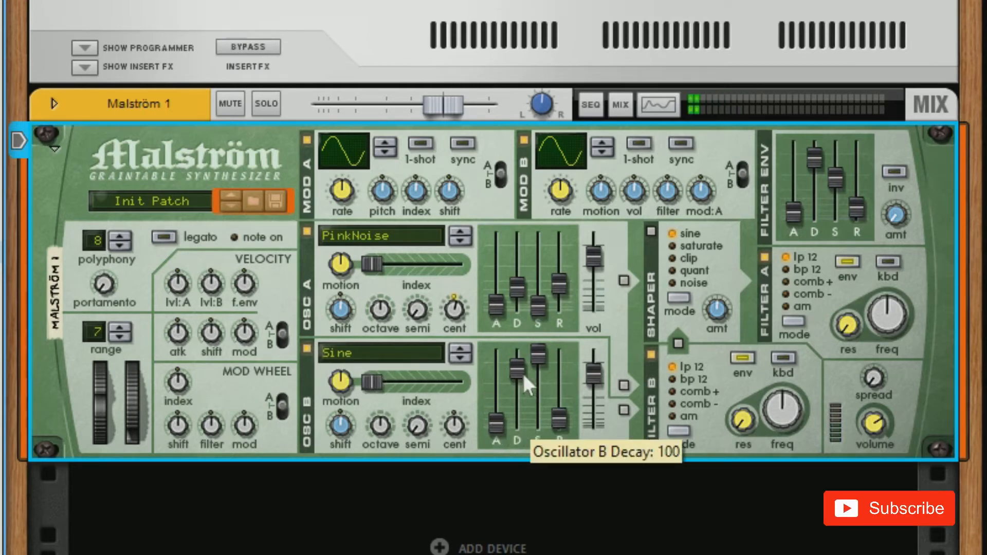
pyautogui.moveTo(521, 370); pyautogui.dragTo(516, 409)
pyautogui.moveTo(538, 353); pyautogui.dragTo(559, 407)
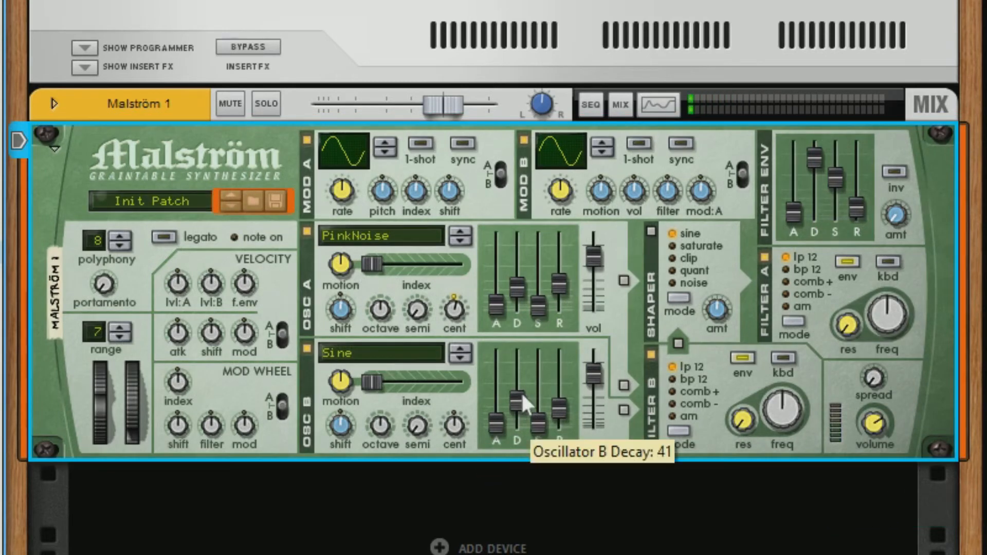
pyautogui.moveTo(519, 393); pyautogui.dragTo(517, 399)
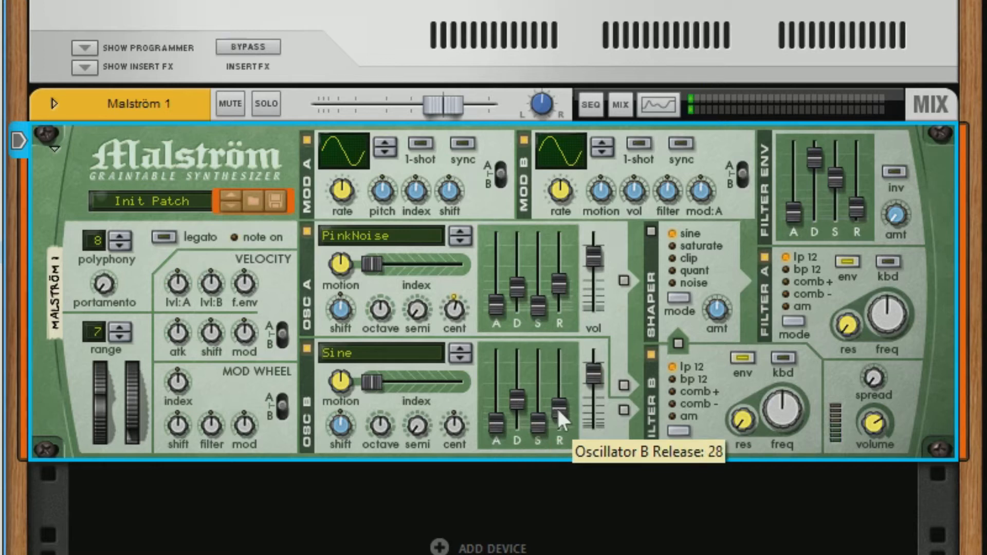
pyautogui.moveTo(559, 407); pyautogui.dragTo(559, 405)
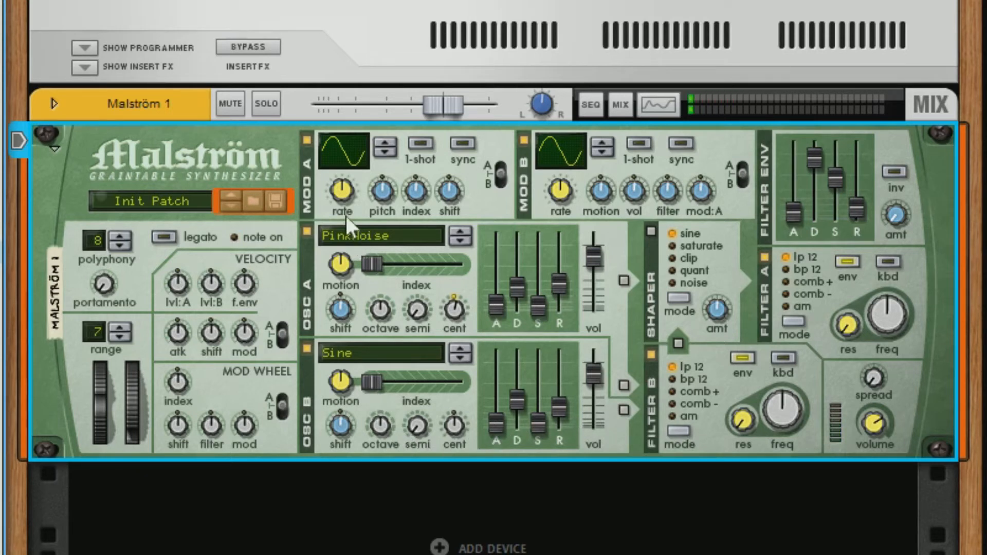
# Step: Target modulator A at oscillator B with negative pitch modulation, a faster rate, sync and 1-shot, silencing oscillator A while adjusting
pyautogui.click(498, 173)
pyautogui.click(306, 229)
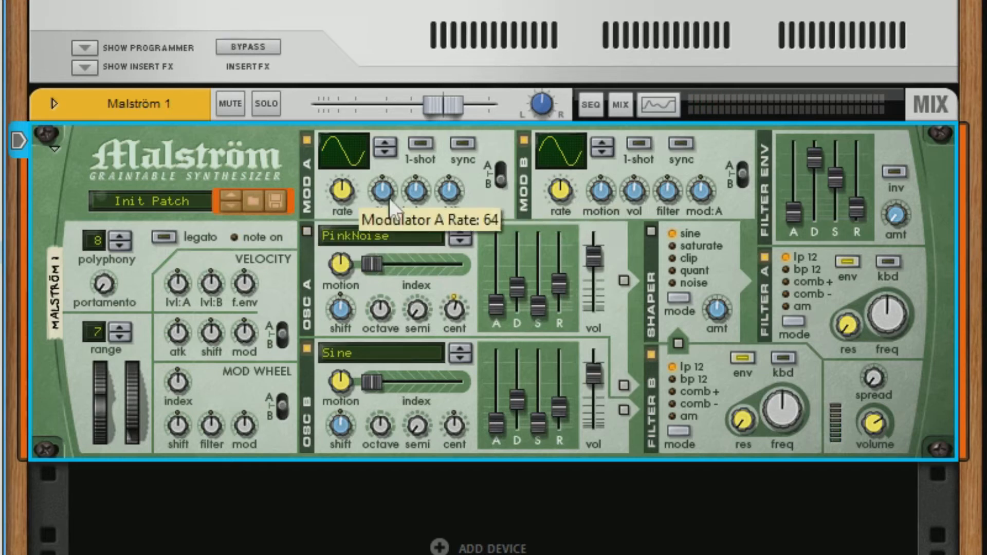
pyautogui.moveTo(352, 192); pyautogui.dragTo(378, 196)
pyautogui.moveTo(339, 189); pyautogui.dragTo(341, 192)
pyautogui.click(463, 142)
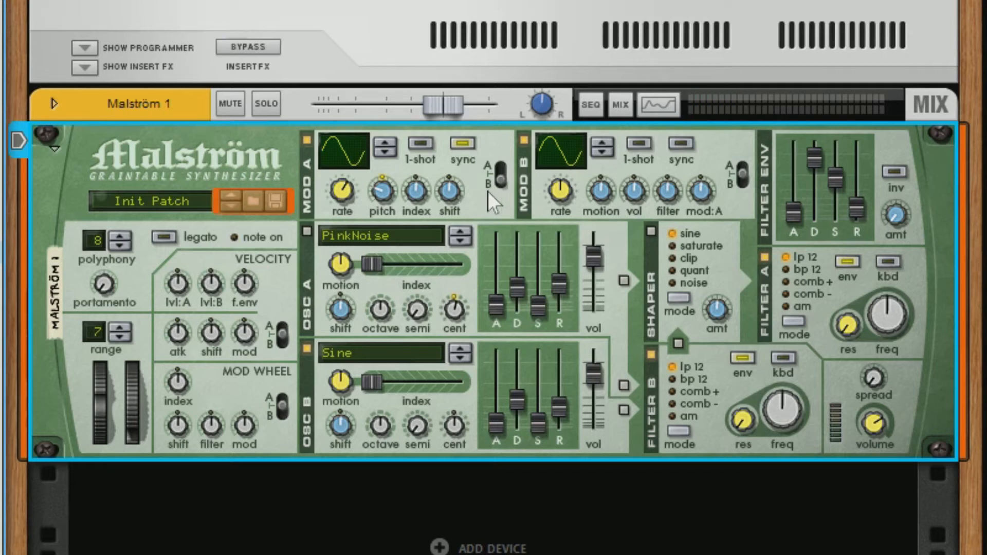
pyautogui.click(424, 142)
pyautogui.click(307, 232)
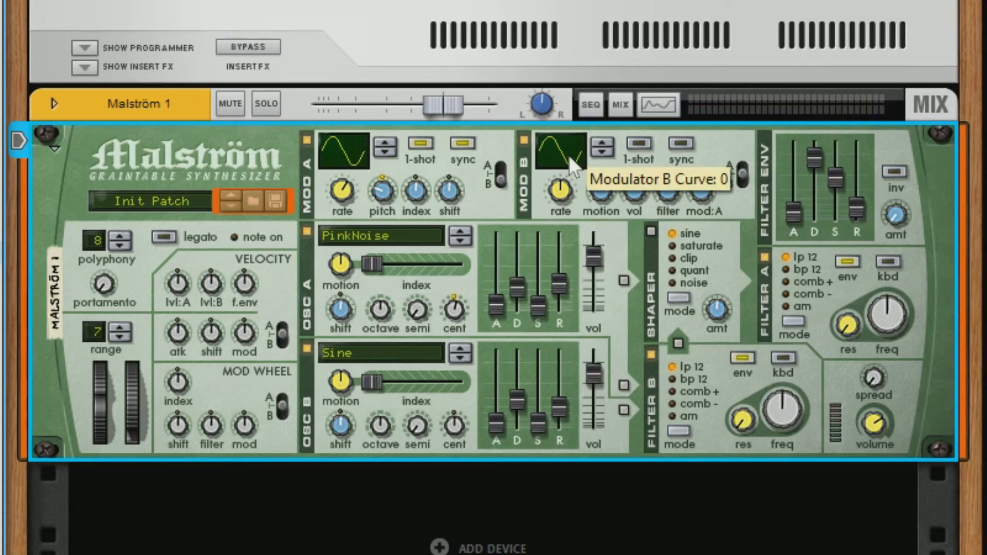
# Step: Change modulator B's curve to a jagged random waveform
pyautogui.click(602, 141)
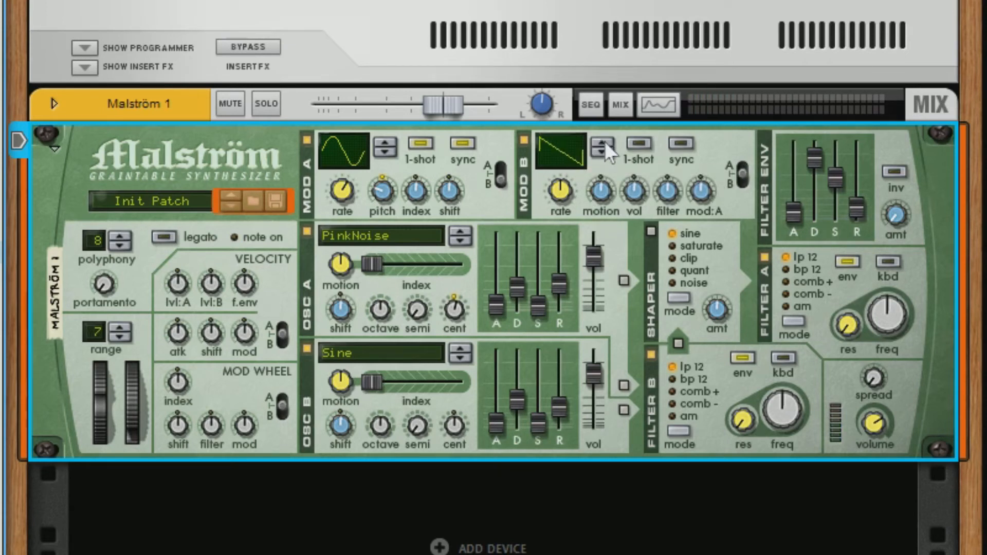
pyautogui.click(604, 142)
pyautogui.click(605, 141)
pyautogui.click(605, 142)
pyautogui.click(604, 142)
pyautogui.click(604, 142)
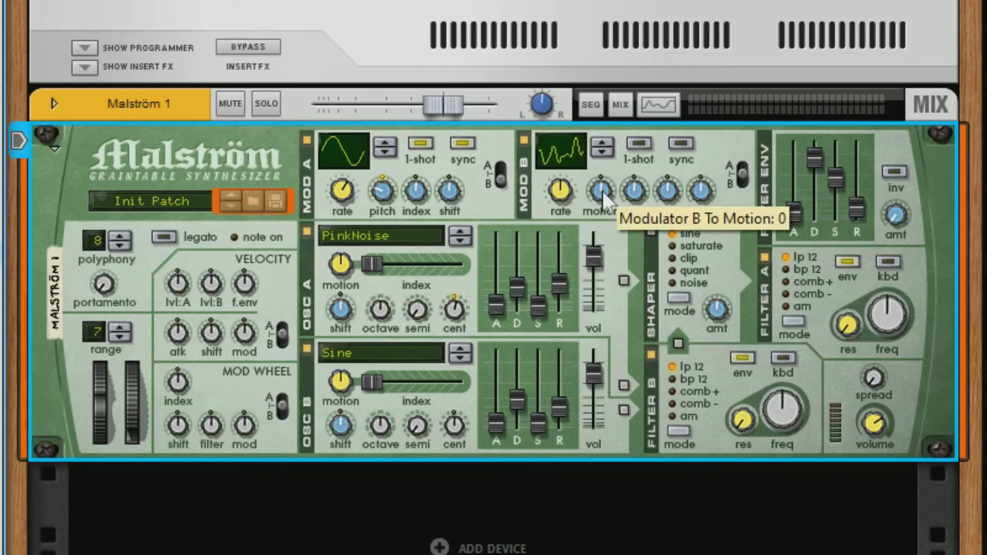
# Step: Adjust modulator B's motion amount and rate, and run it tempo-synced as a 1-shot on oscillator A
pyautogui.moveTo(602, 190)
pyautogui.mouseDown()
pyautogui.moveTo(596, 177)
pyautogui.moveTo(597, 187)
pyautogui.mouseUp()
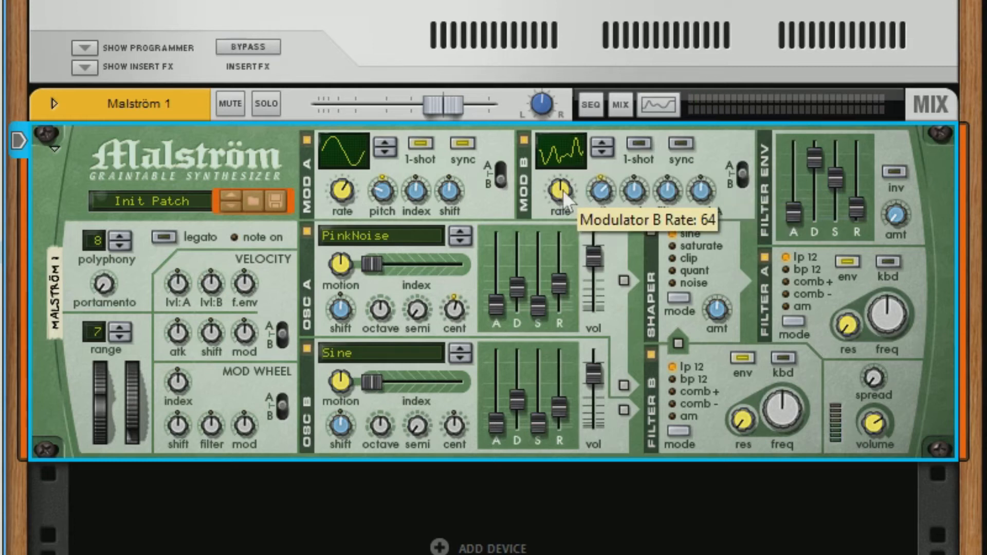
pyautogui.moveTo(562, 189)
pyautogui.mouseDown()
pyautogui.moveTo(600, 190)
pyautogui.moveTo(557, 189)
pyautogui.moveTo(557, 203)
pyautogui.moveTo(560, 194)
pyautogui.mouseUp()
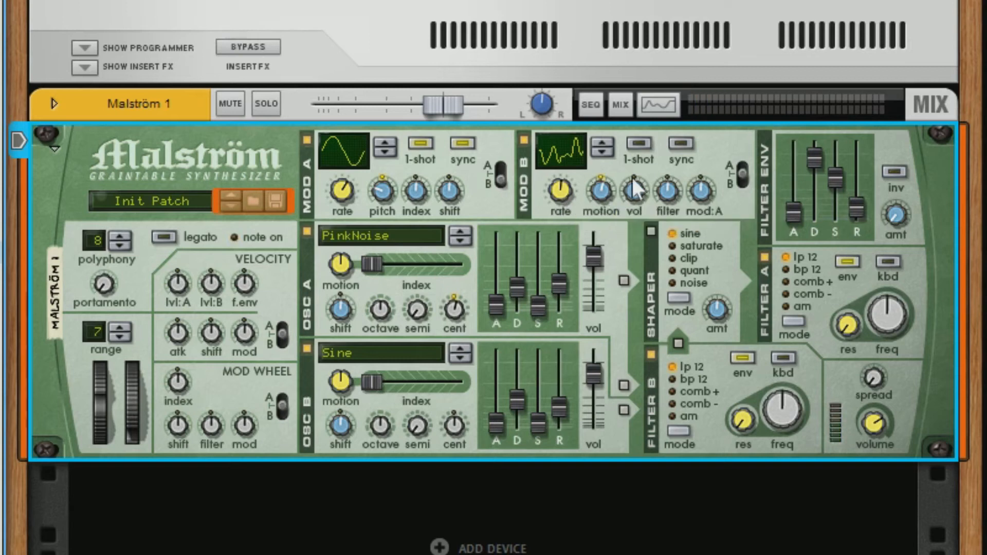
pyautogui.click(680, 142)
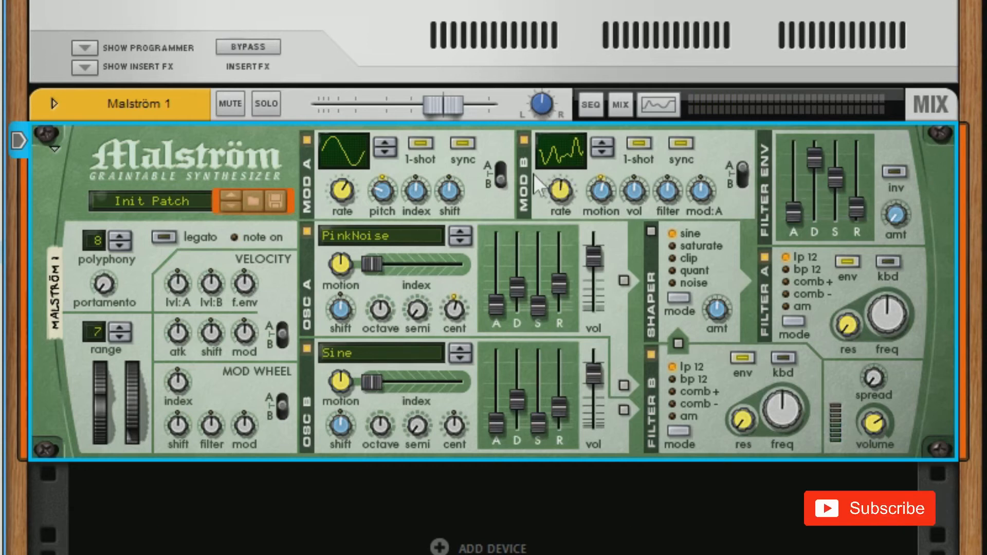
# Step: Turn off oscillator B to isolate the noise, and refine modulator B to a 2/4 rate with negative motion modulation
pyautogui.click(307, 349)
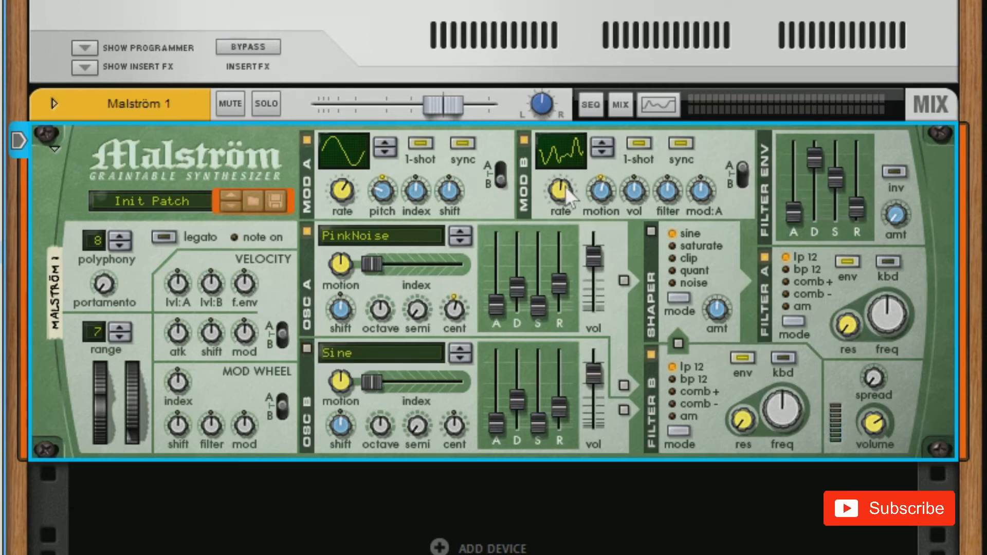
pyautogui.moveTo(556, 186); pyautogui.dragTo(559, 193)
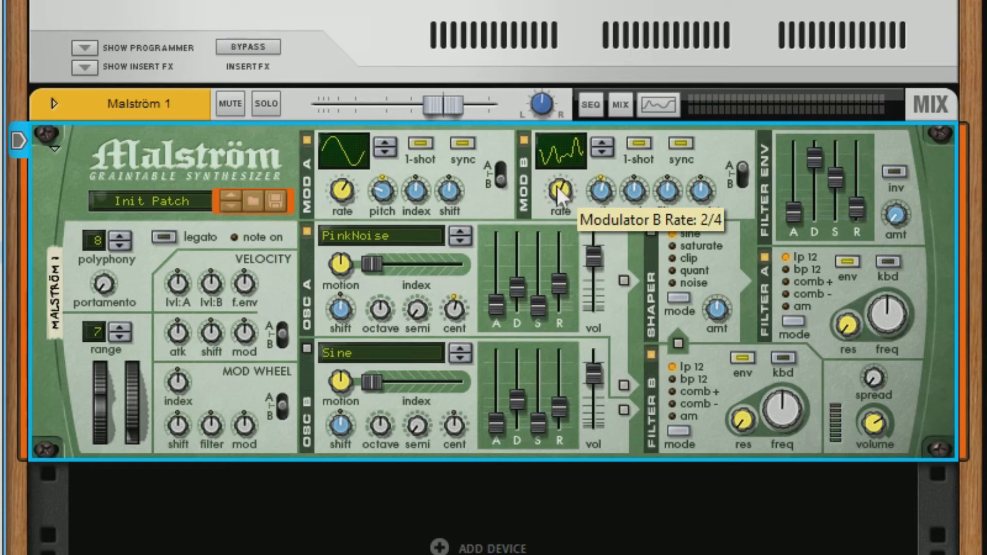
pyautogui.moveTo(599, 189); pyautogui.dragTo(601, 191)
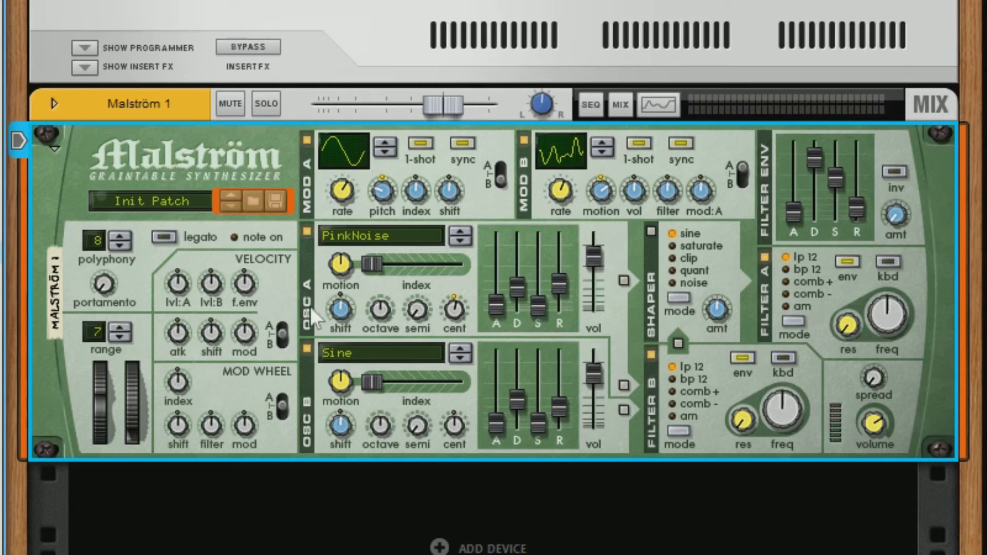
# Step: Enable the shaper in noise mode and route oscillator A through it
pyautogui.click(651, 231)
pyautogui.click(686, 282)
pyautogui.click(623, 280)
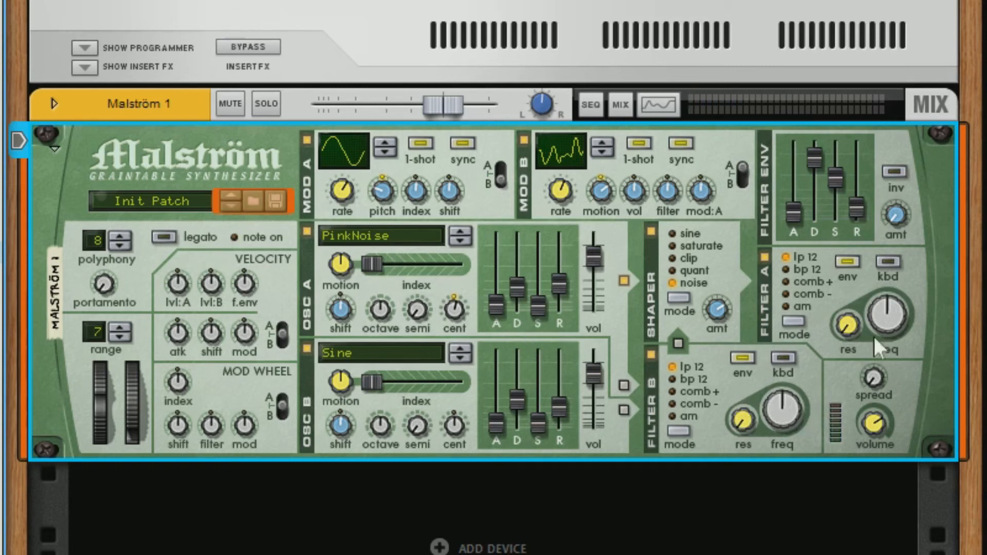
# Step: Raise filter A's frequency and shape the filter envelope with a shorter decay, minimum sustain and longer release
pyautogui.moveTo(874, 337); pyautogui.dragTo(881, 310)
pyautogui.moveTo(813, 167); pyautogui.dragTo(857, 197)
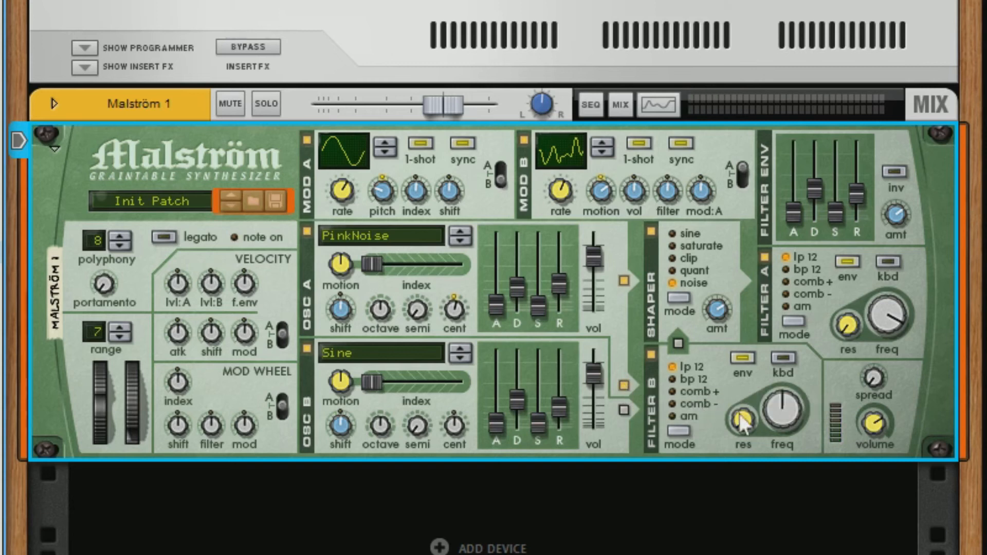
# Step: Route filter B into the shaper and lower filter B's frequency below its midpoint
pyautogui.moveTo(779, 412); pyautogui.dragTo(773, 430)
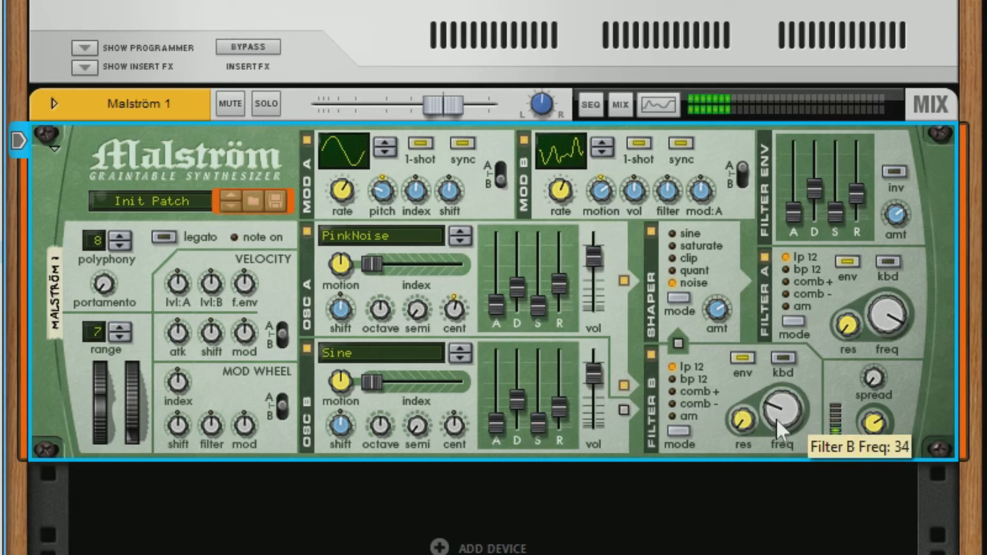
pyautogui.click(677, 341)
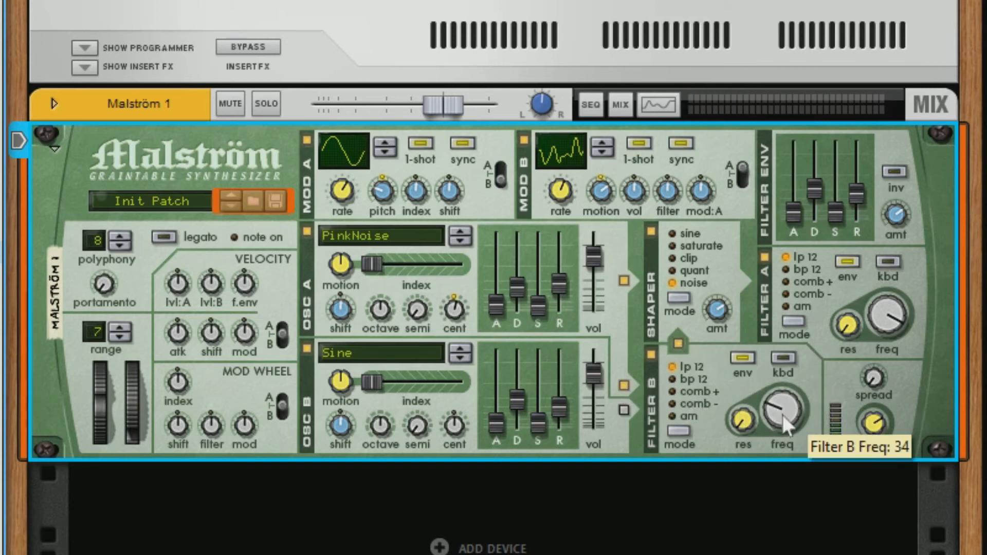
pyautogui.moveTo(782, 414)
pyautogui.mouseDown()
pyautogui.moveTo(769, 393)
pyautogui.moveTo(779, 416)
pyautogui.mouseUp()
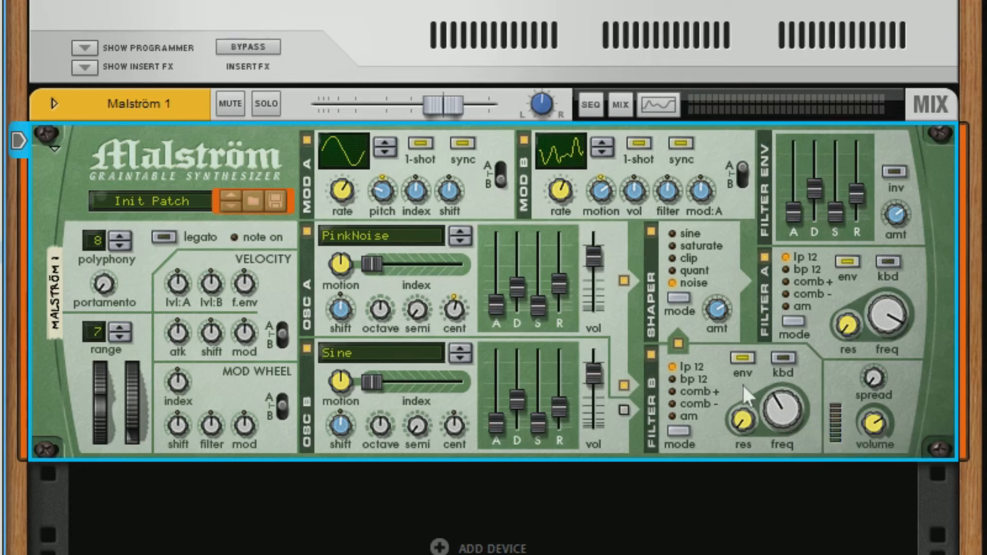
pyautogui.moveTo(771, 412); pyautogui.dragTo(771, 406)
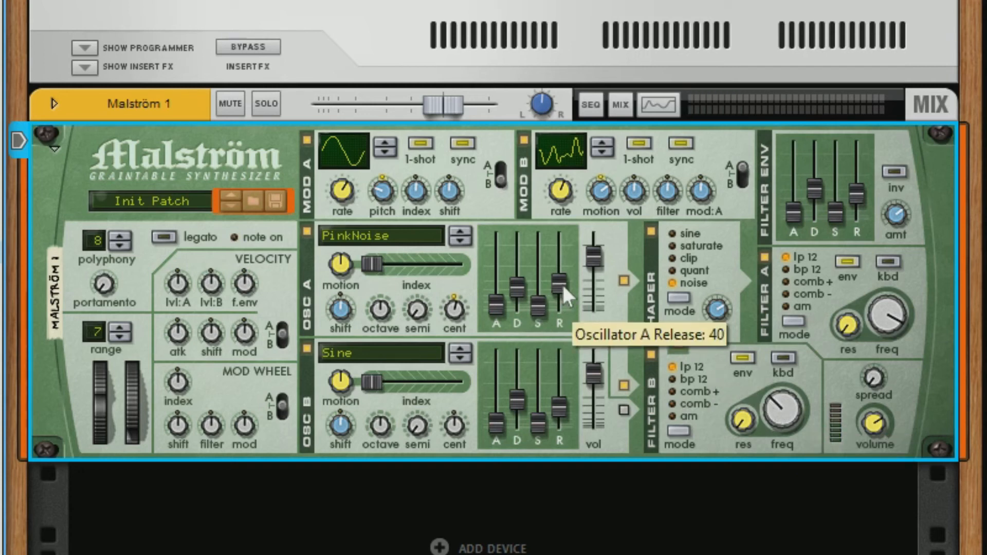
# Step: Fine-tune oscillator A's release, both oscillators' gains with A at 81, and the filter envelope's release
pyautogui.moveTo(563, 285); pyautogui.dragTo(562, 286)
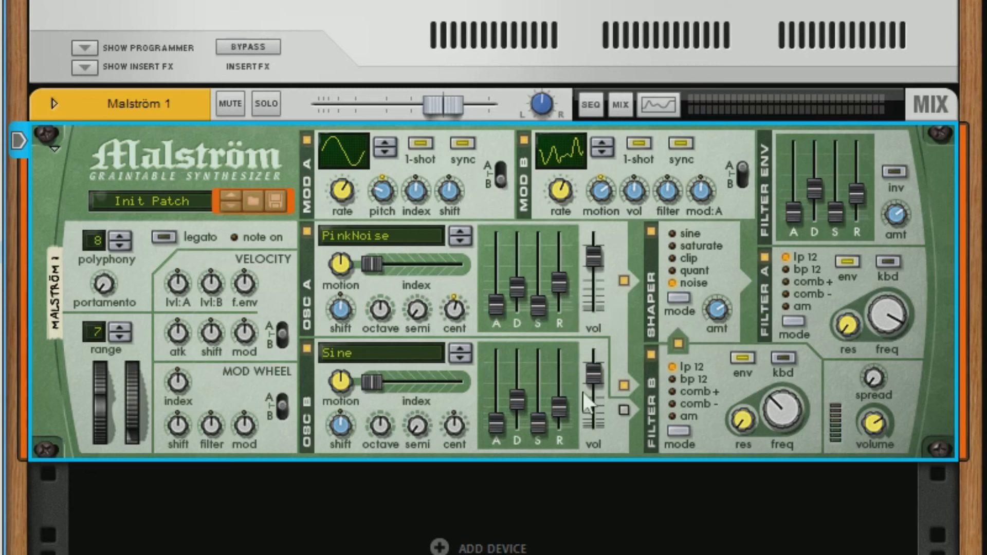
pyautogui.moveTo(594, 370); pyautogui.dragTo(592, 376)
pyautogui.moveTo(594, 257); pyautogui.dragTo(593, 262)
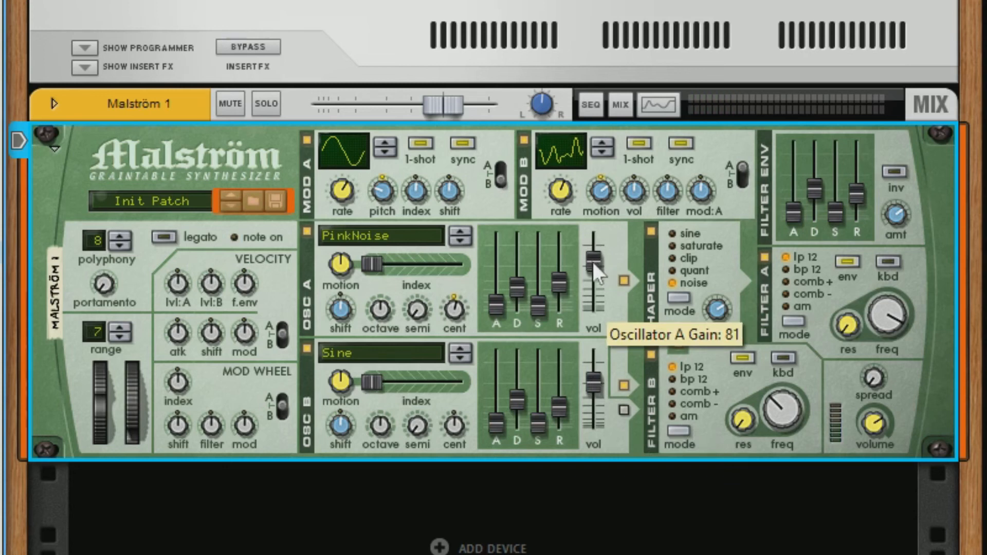
pyautogui.moveTo(596, 376); pyautogui.dragTo(594, 369)
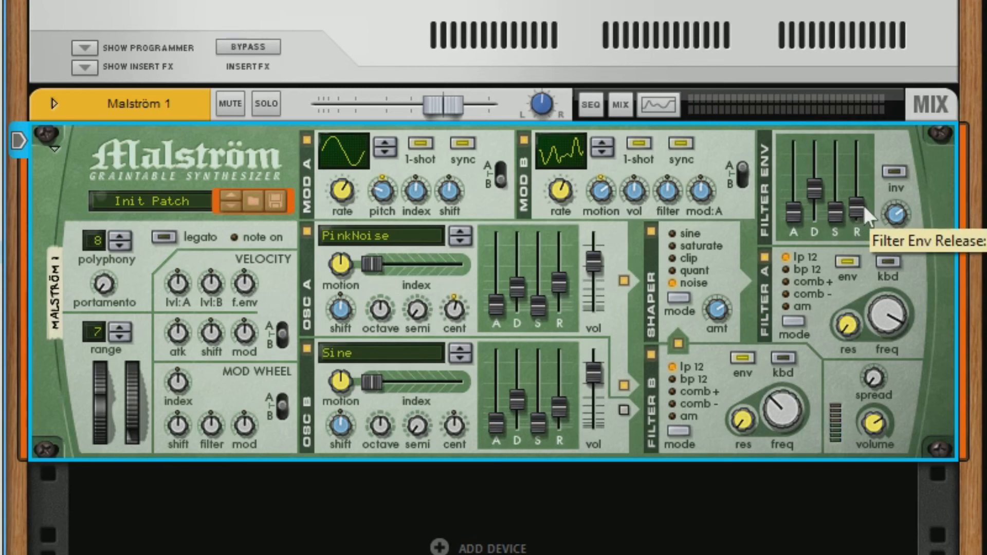
pyautogui.moveTo(853, 183); pyautogui.dragTo(853, 189)
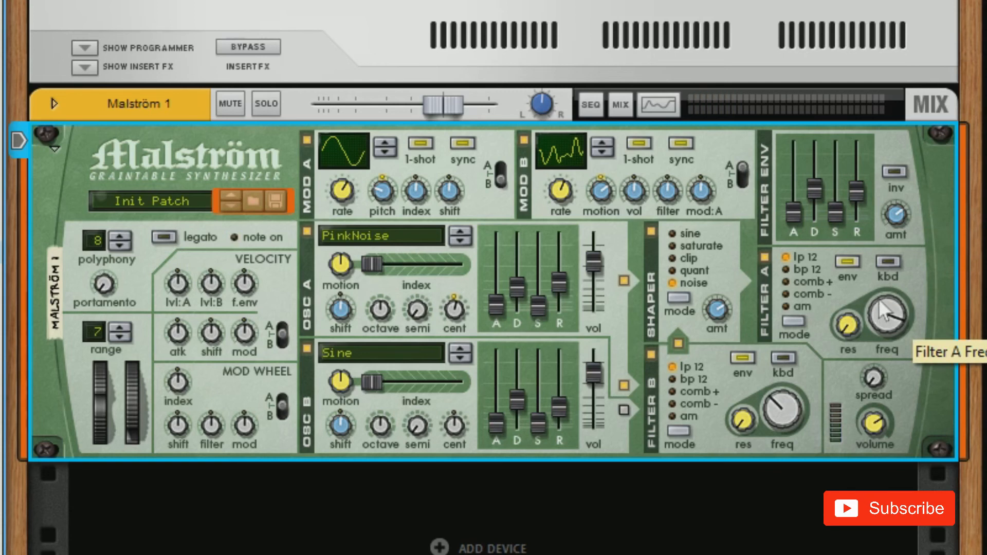
# Step: Fine-tune filter A's frequency, shorten oscillator A's release to just under 30, and raise filter B's frequency above its midpoint
pyautogui.moveTo(876, 304); pyautogui.dragTo(882, 316)
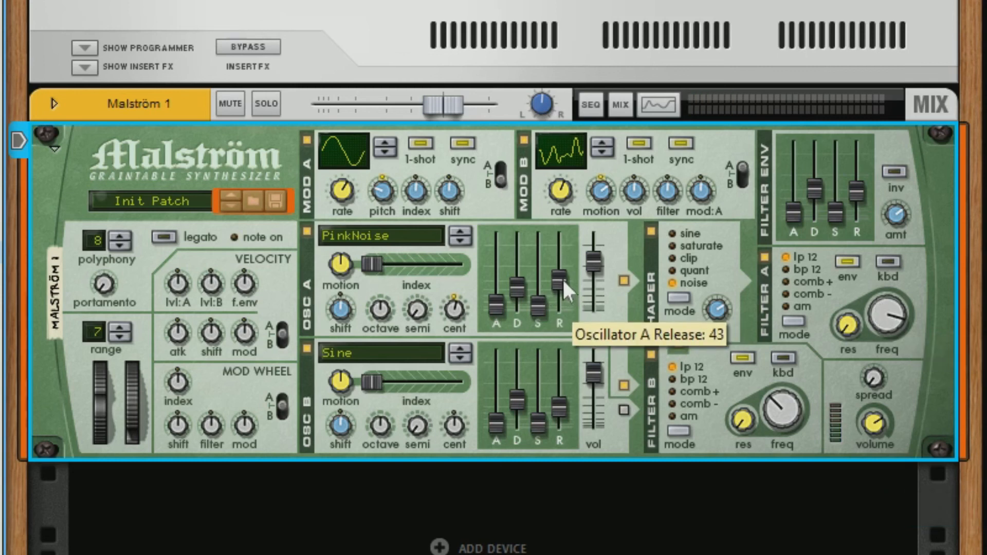
pyautogui.moveTo(561, 282); pyautogui.dragTo(562, 277)
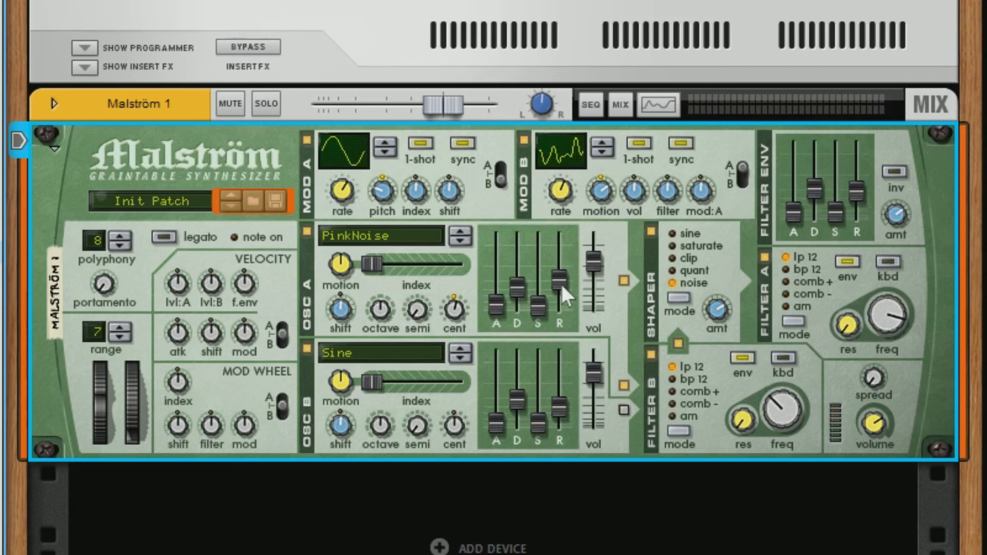
pyautogui.moveTo(557, 288); pyautogui.dragTo(543, 294)
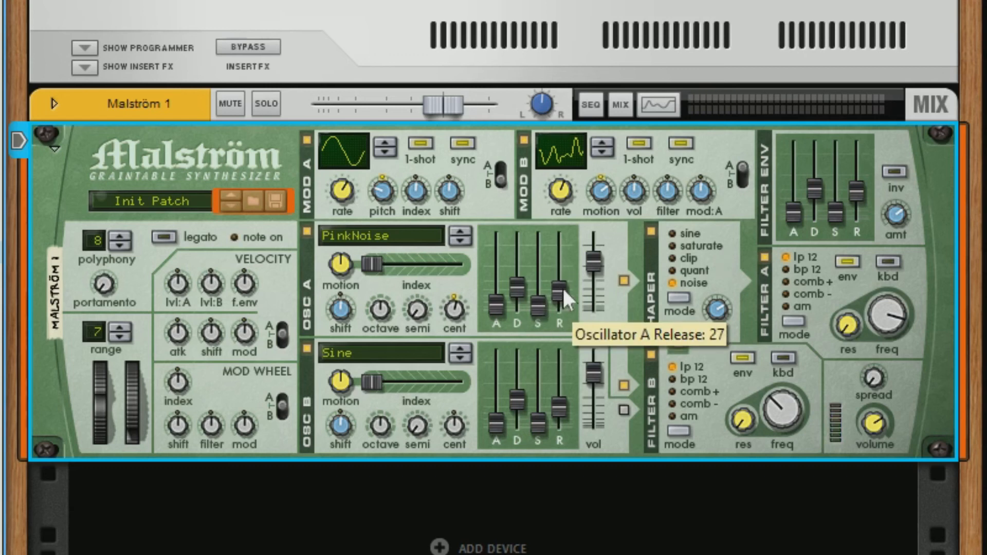
pyautogui.moveTo(567, 288); pyautogui.dragTo(571, 287)
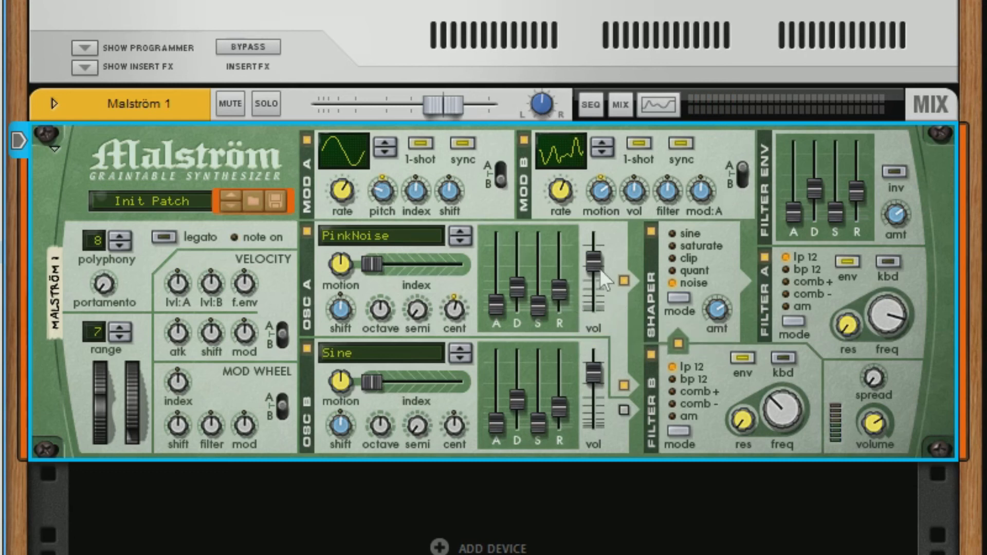
pyautogui.moveTo(564, 286)
pyautogui.mouseDown()
pyautogui.moveTo(564, 273)
pyautogui.moveTo(559, 288)
pyautogui.mouseUp()
pyautogui.moveTo(769, 399); pyautogui.dragTo(777, 405)
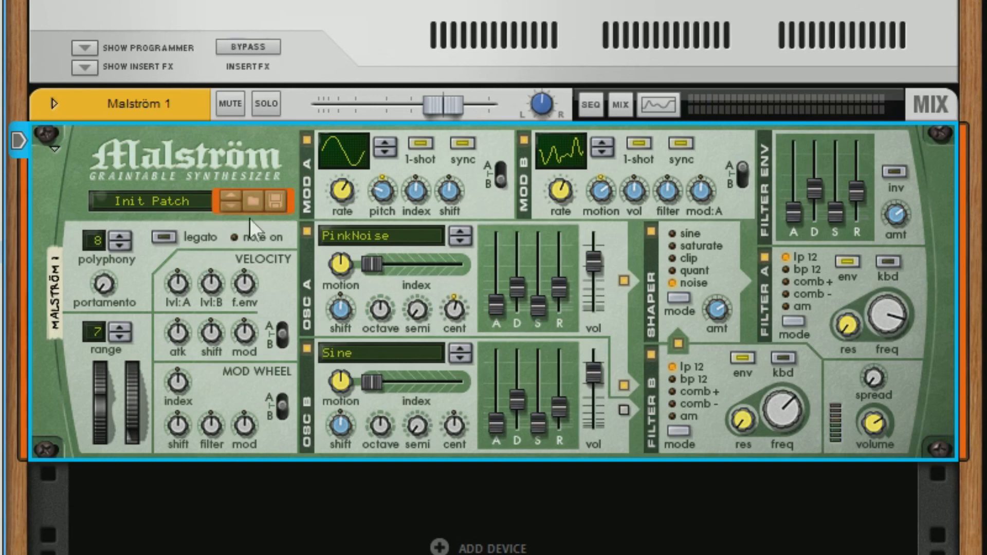
# Step: Save the Malström patch in the Samples folder under the name snaredrum
pyautogui.rightClick(419, 495)
pyautogui.click(275, 200)
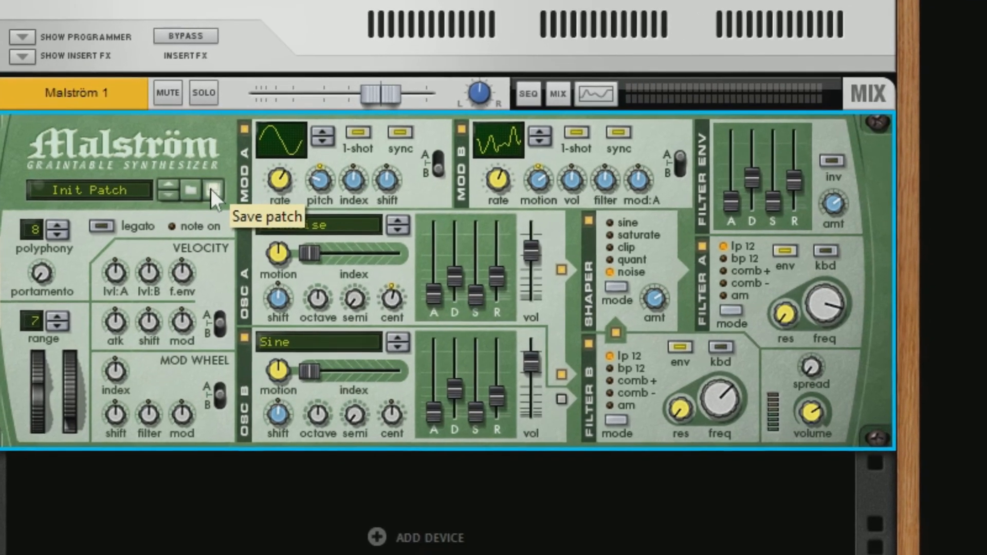
pyautogui.click(213, 190)
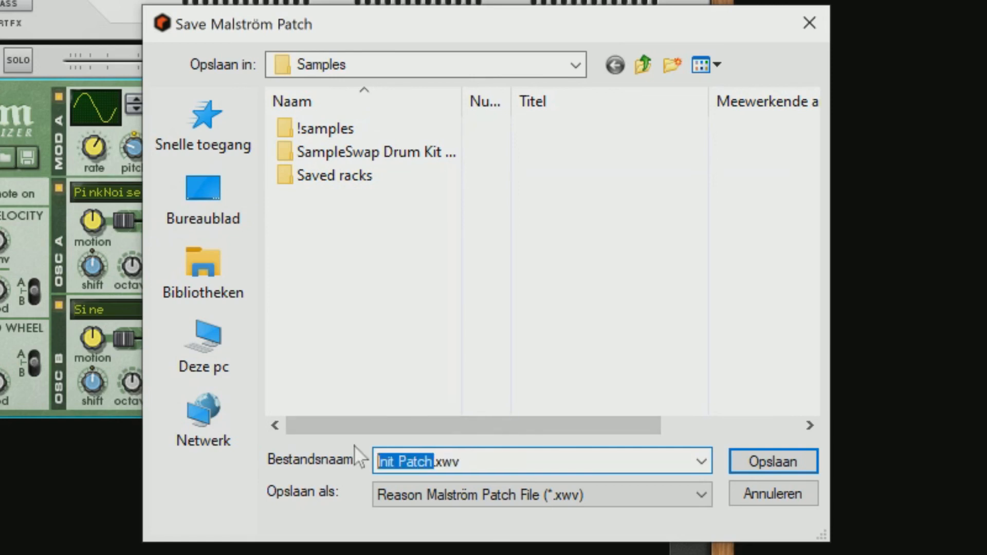
pyautogui.write('sna')
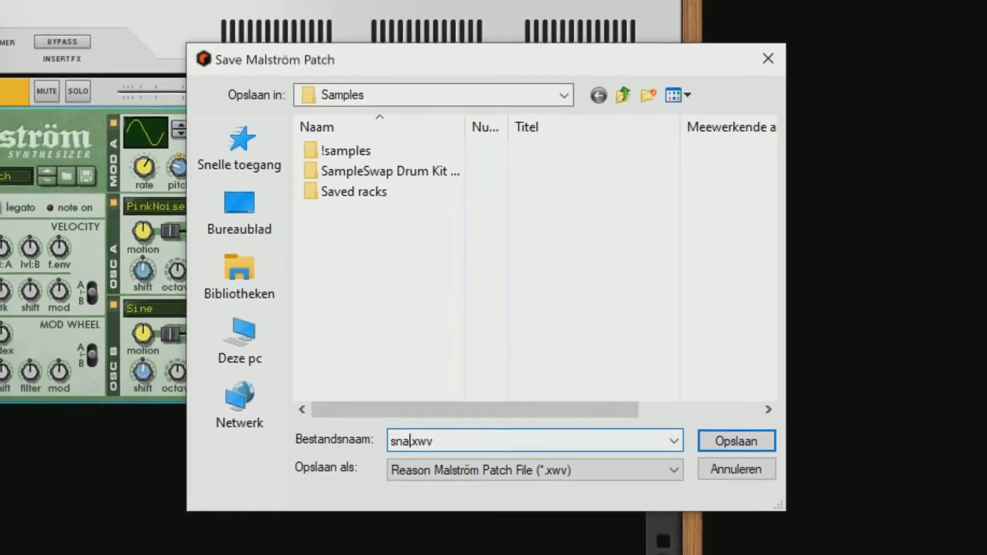
pyautogui.write('redrum')
pyautogui.press('Return')
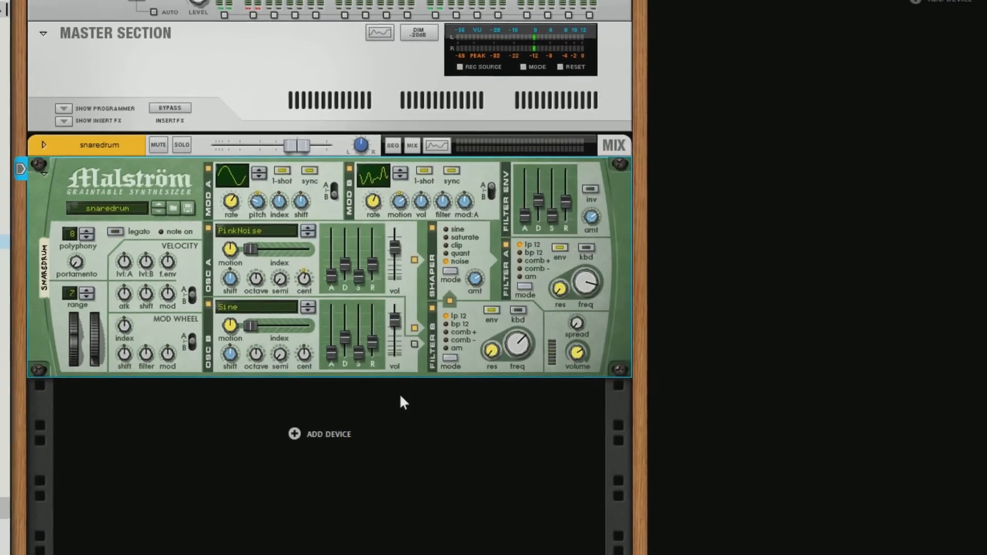